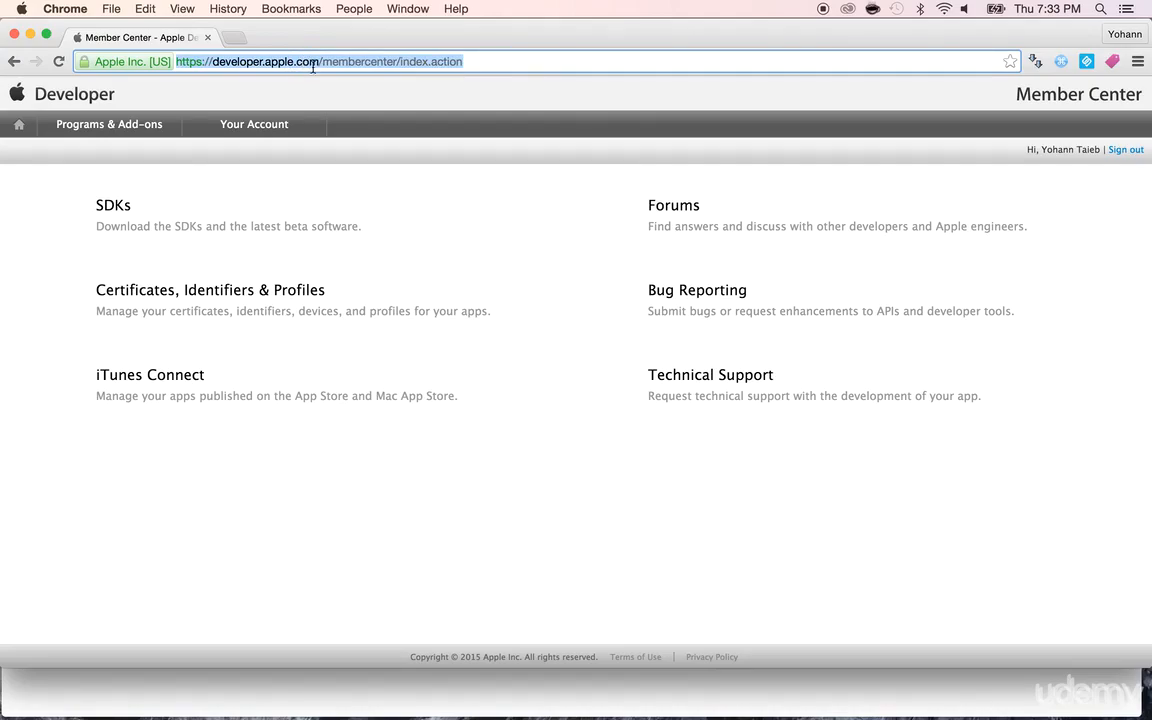
Open the iOS App IDs list under Certificates, Identifiers & Profiles and start registering a new App ID.
{"action": "left_click", "coordinate": [202, 300]}
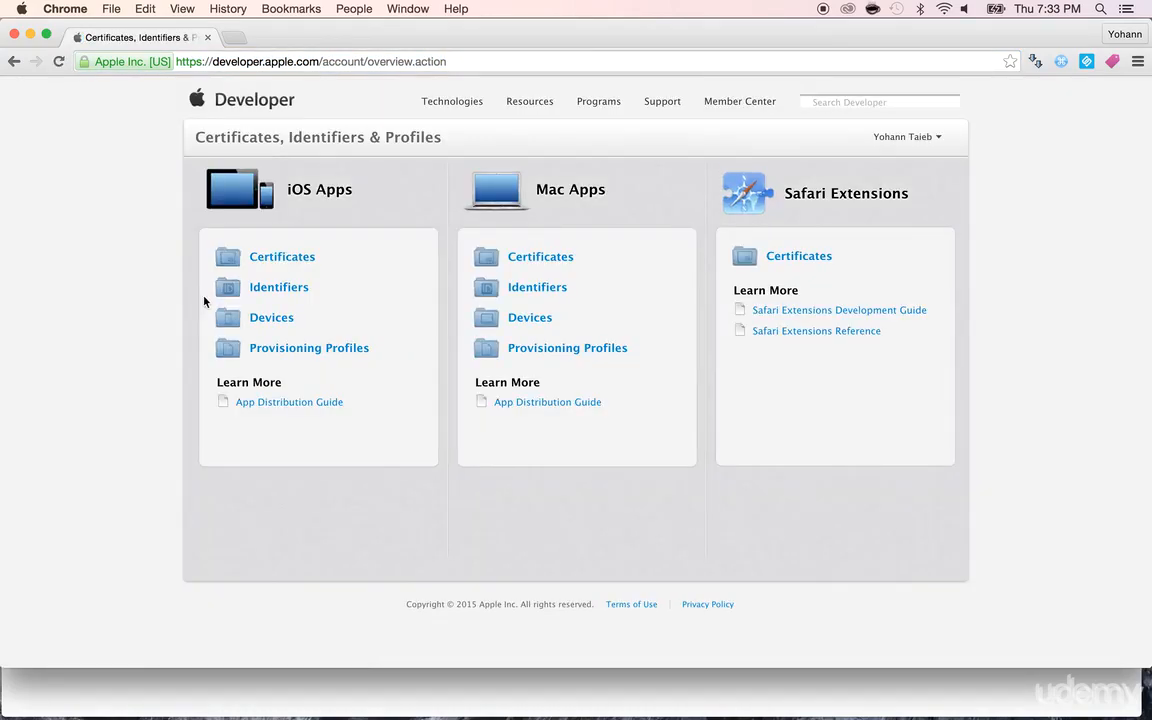
{"action": "left_click", "coordinate": [276, 289]}
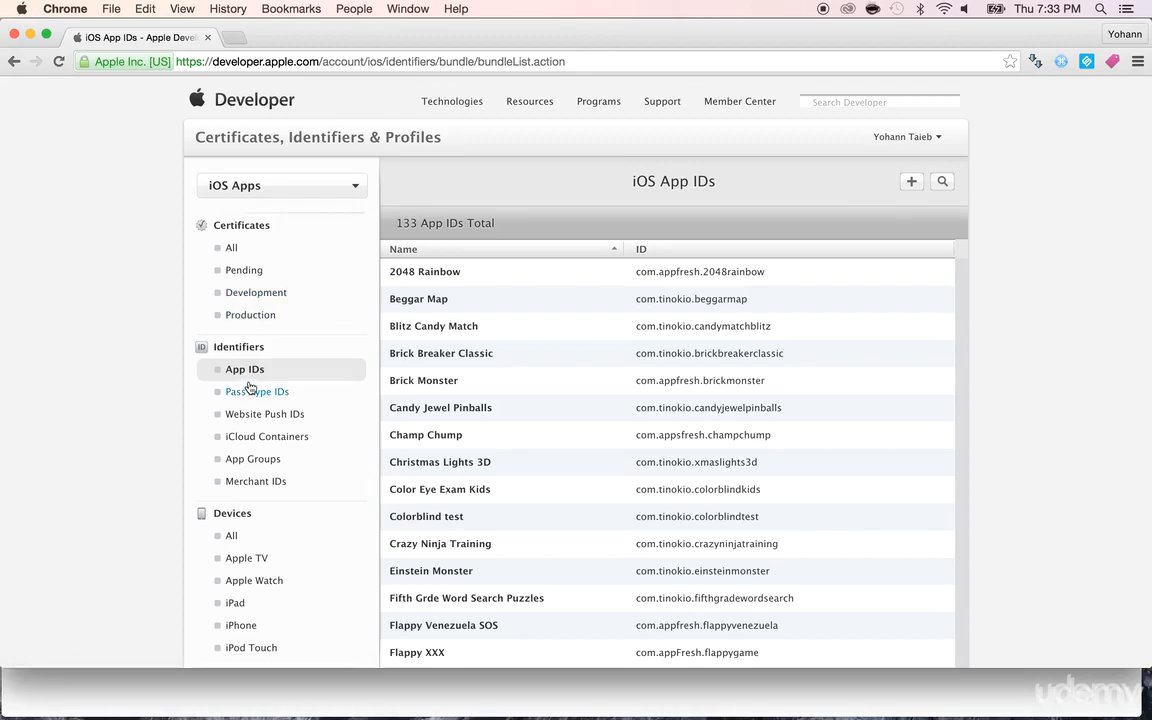
{"action": "scroll", "coordinate": [250, 387], "scroll_direction": "down", "scroll_amount": 1}
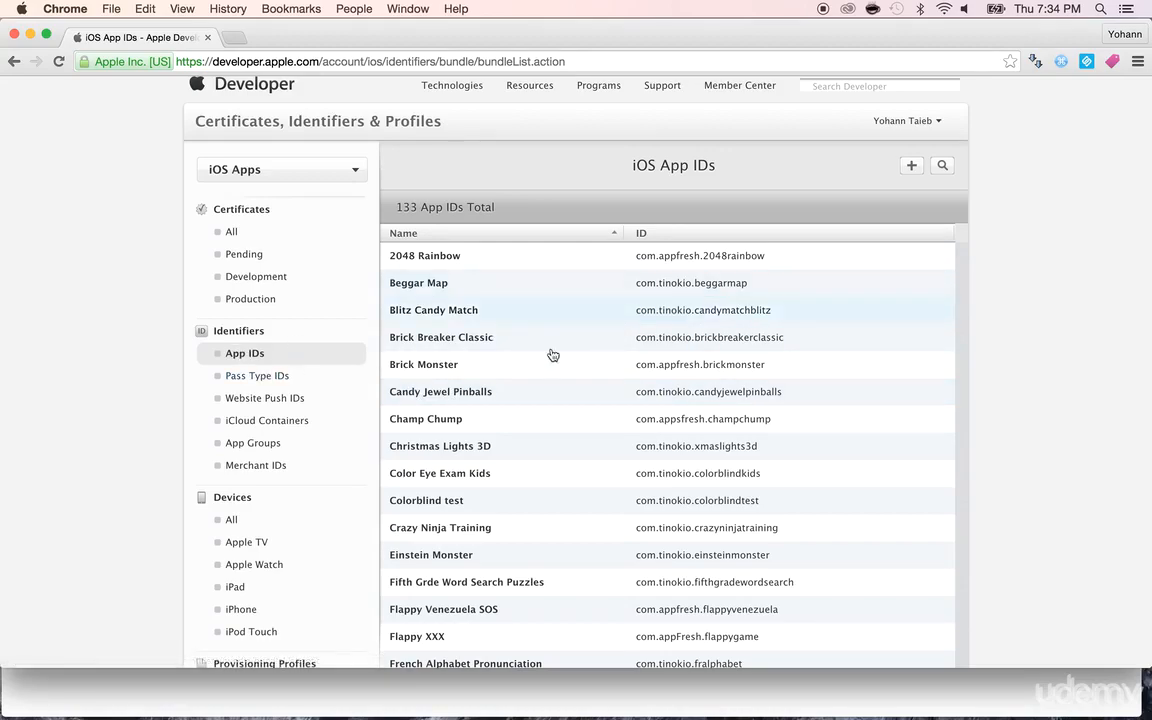
{"action": "left_click", "coordinate": [910, 168]}
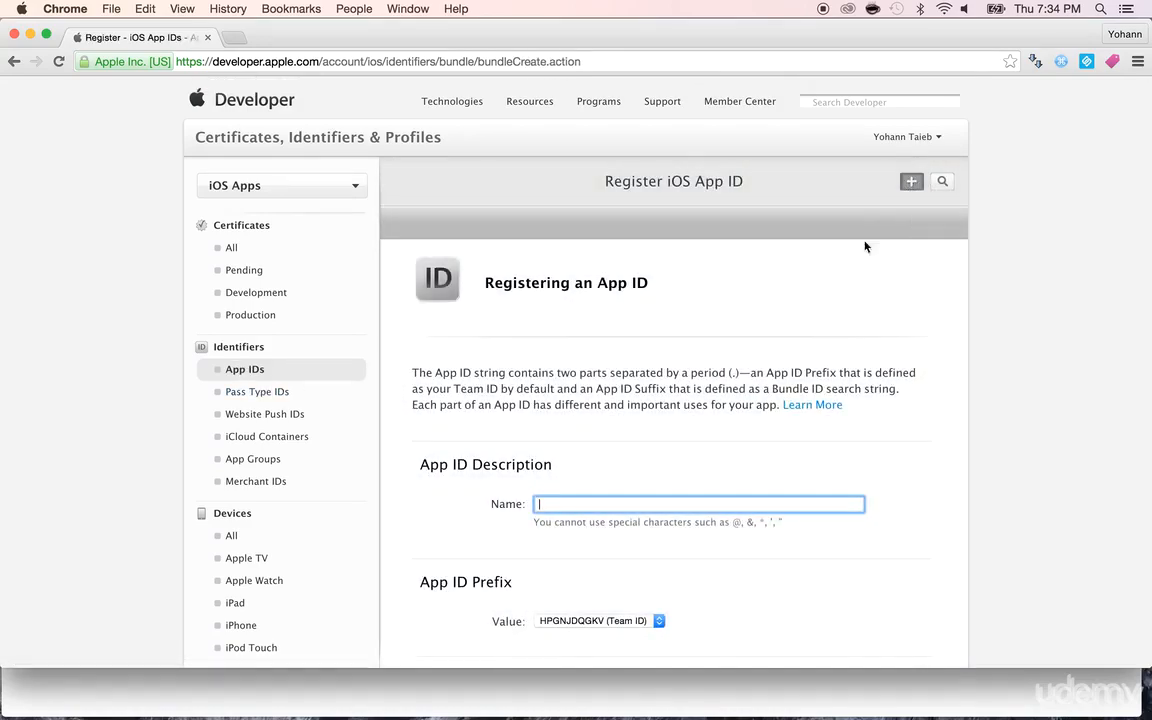
Name the App ID "Apple Watch App Test" and give it the explicit bundle ID com.applewatchapp.test.
{"action": "scroll", "coordinate": [884, 220], "scroll_direction": "down", "scroll_amount": 3}
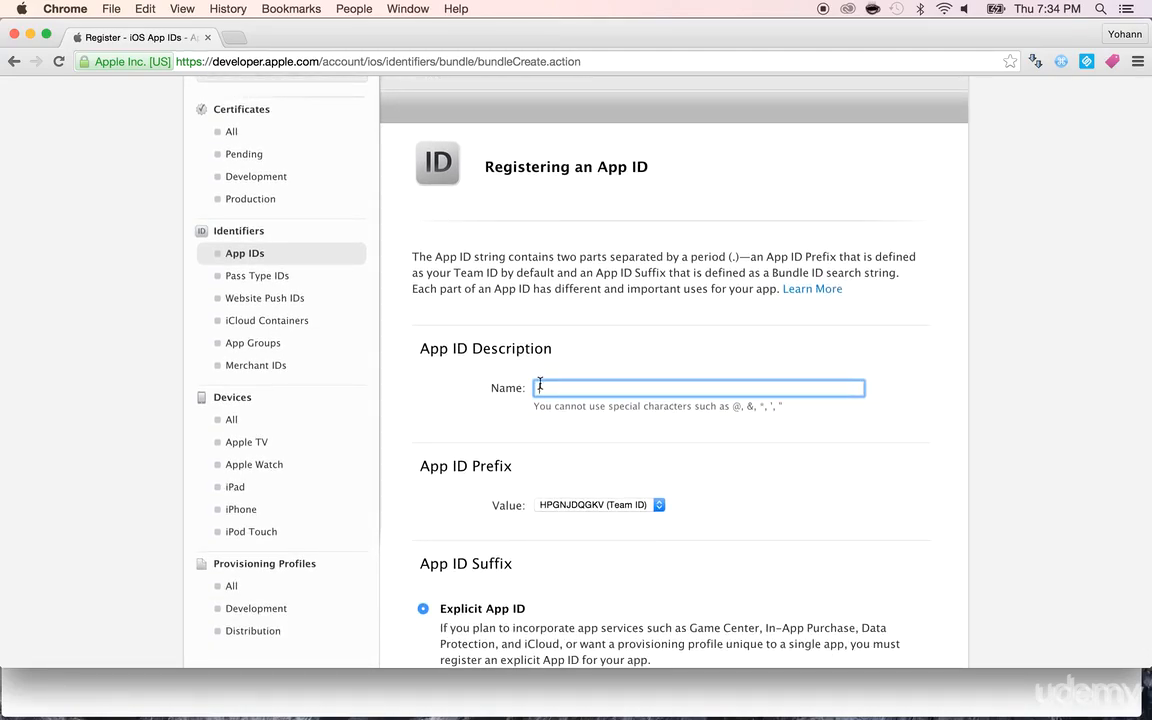
{"action": "type", "text": "Apple Watch App Test"}
{"action": "scroll", "coordinate": [540, 400], "scroll_direction": "down", "scroll_amount": 4}
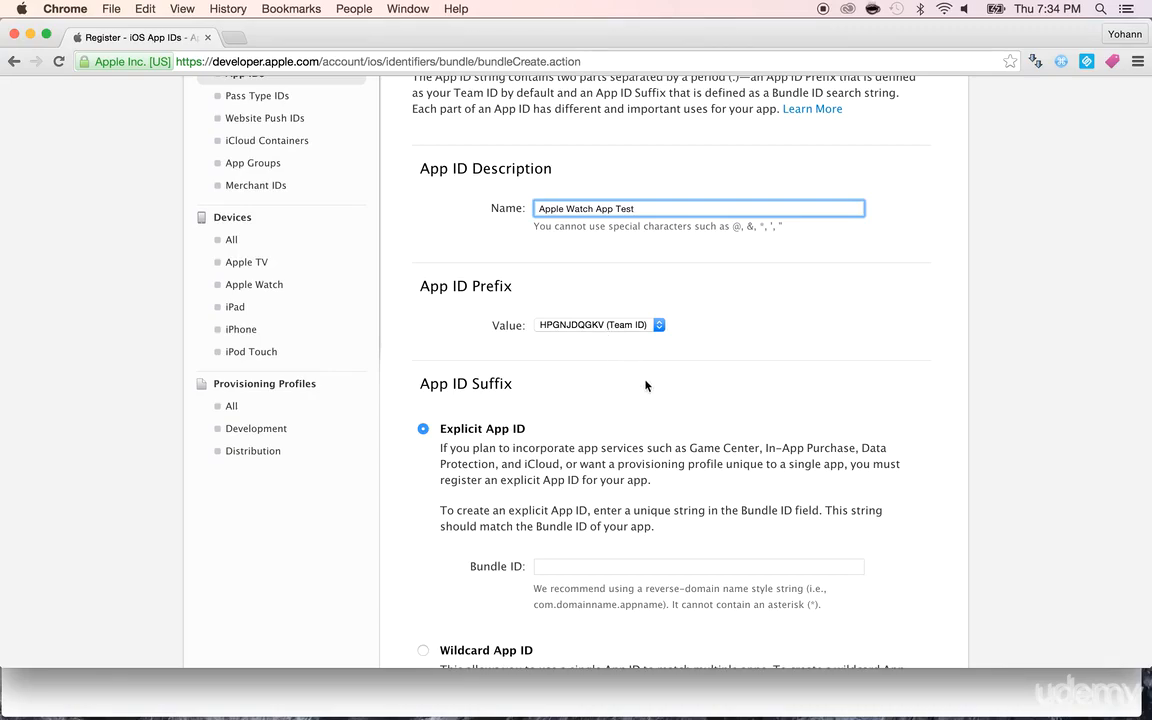
{"action": "scroll", "coordinate": [645, 385], "scroll_direction": "down", "scroll_amount": 3}
{"action": "left_click", "coordinate": [555, 437]}
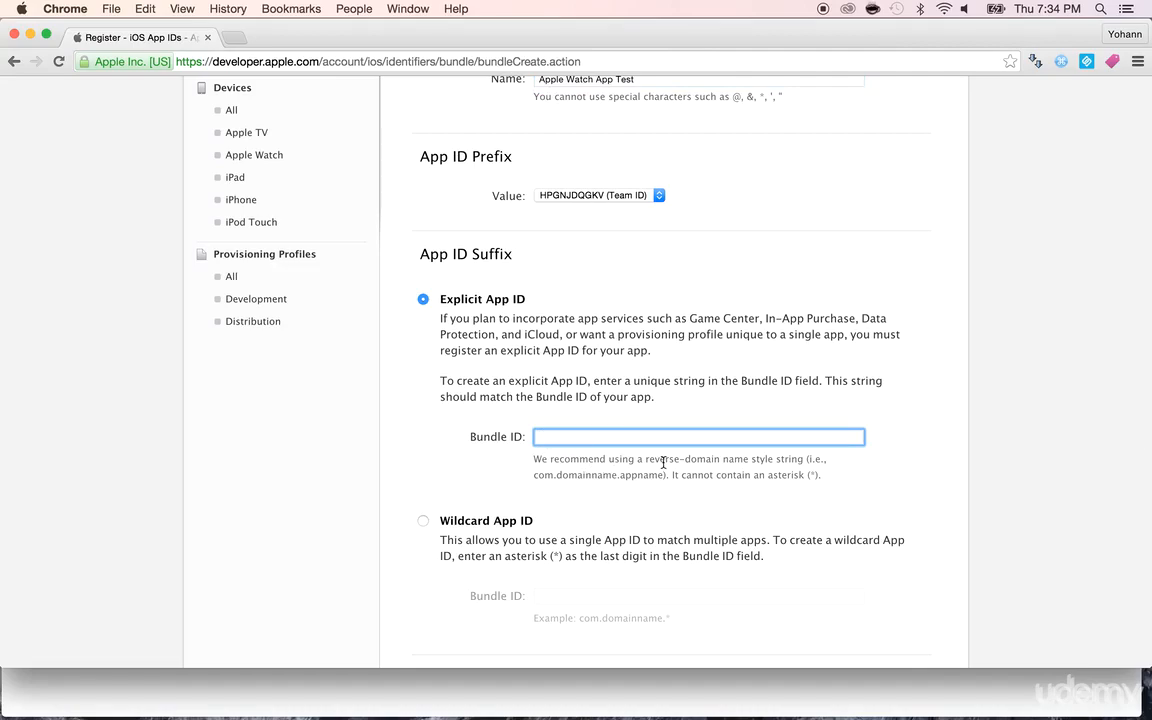
{"action": "left_click_drag", "start_coordinate": [649, 459], "coordinate": [767, 459]}
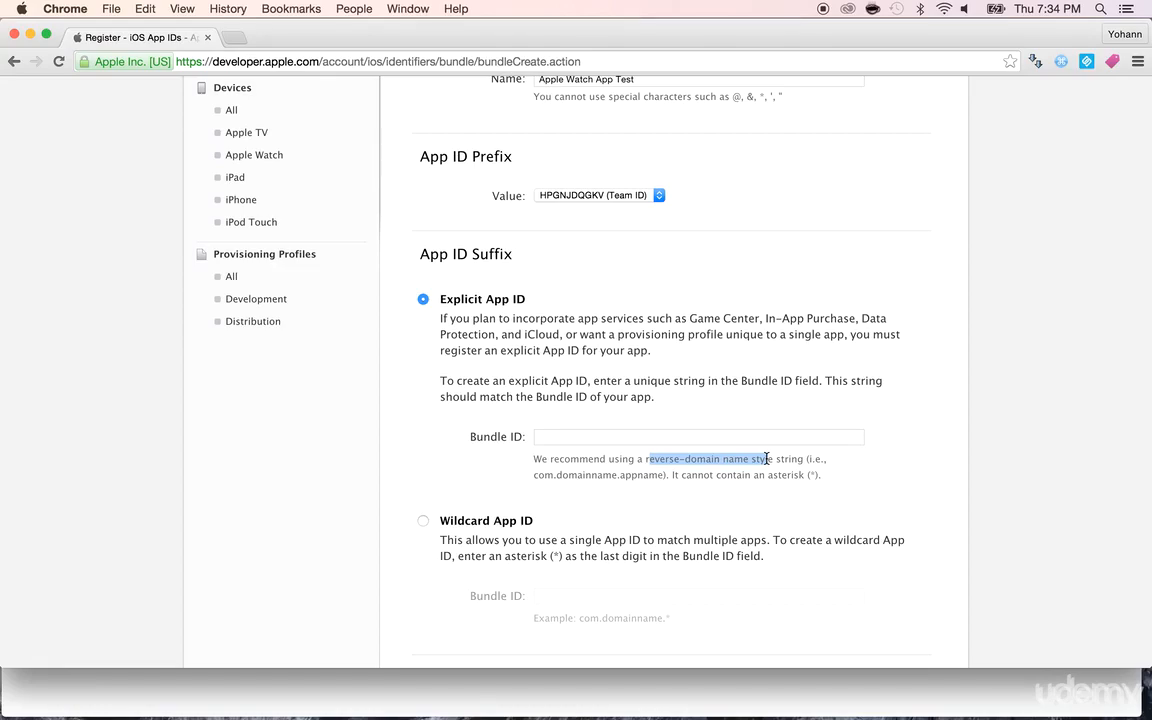
{"action": "left_click", "coordinate": [598, 435]}
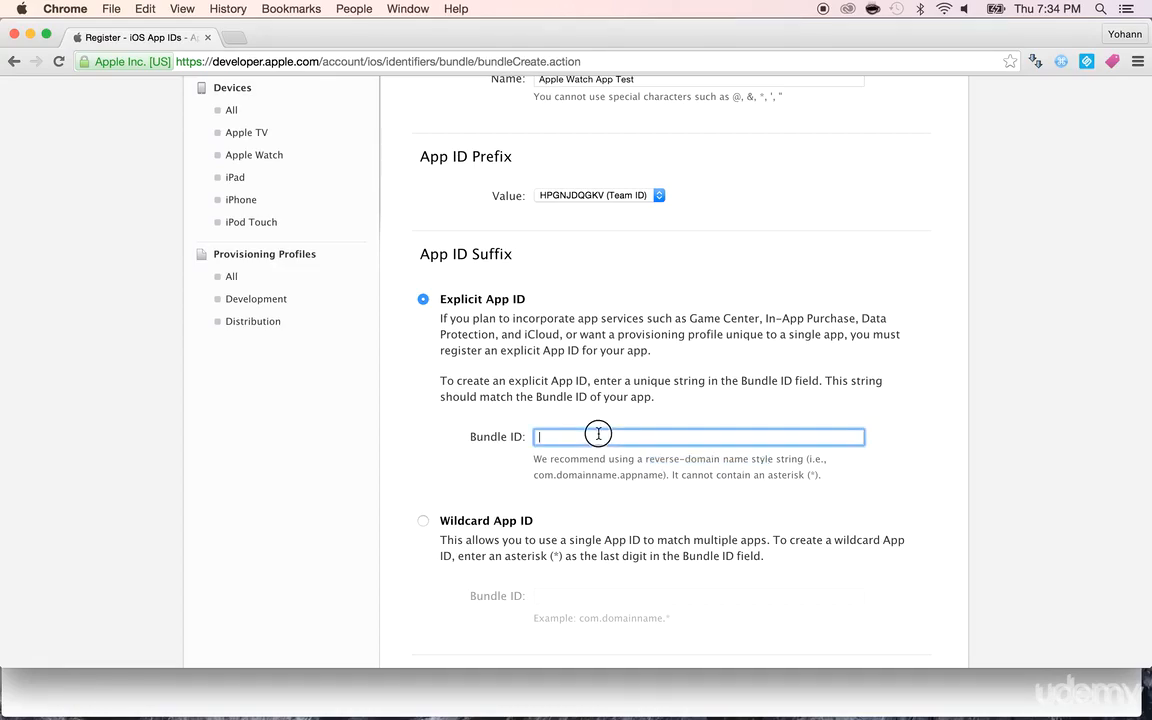
{"action": "type", "text": "com"}
{"action": "type", "text": ".applewatchapp.test"}
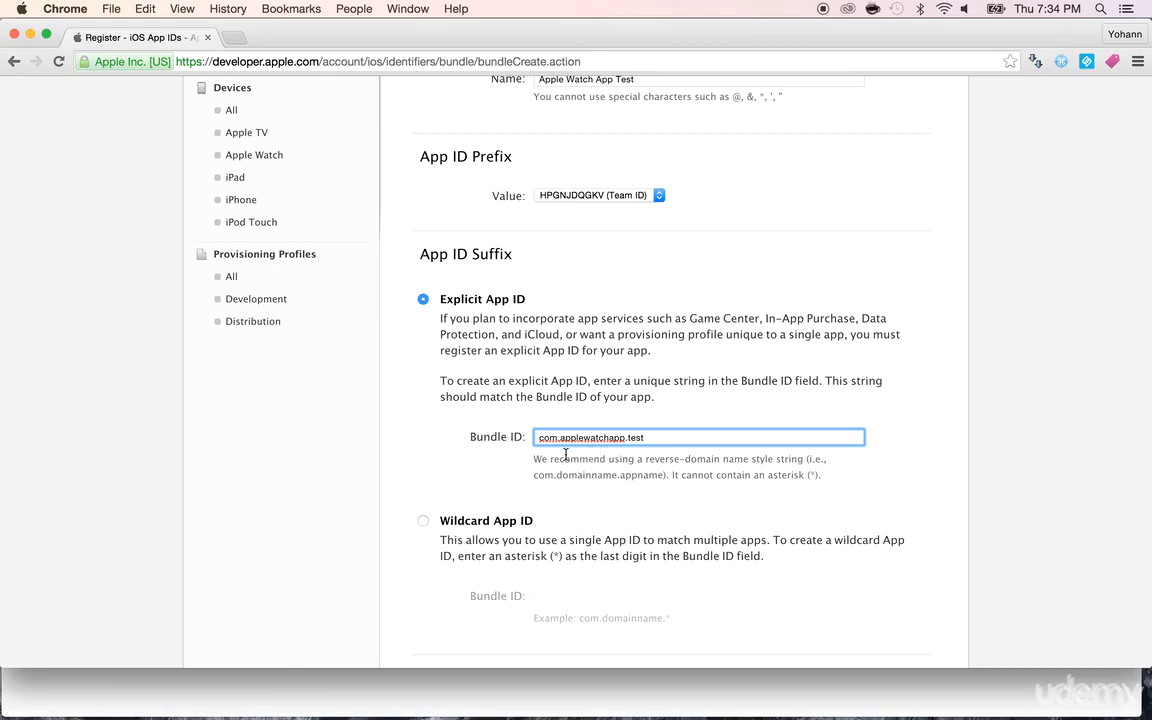
Keep the default app services, submit the App ID registration and return to the App IDs list.
{"action": "scroll", "coordinate": [553, 469], "scroll_direction": "down", "scroll_amount": 12}
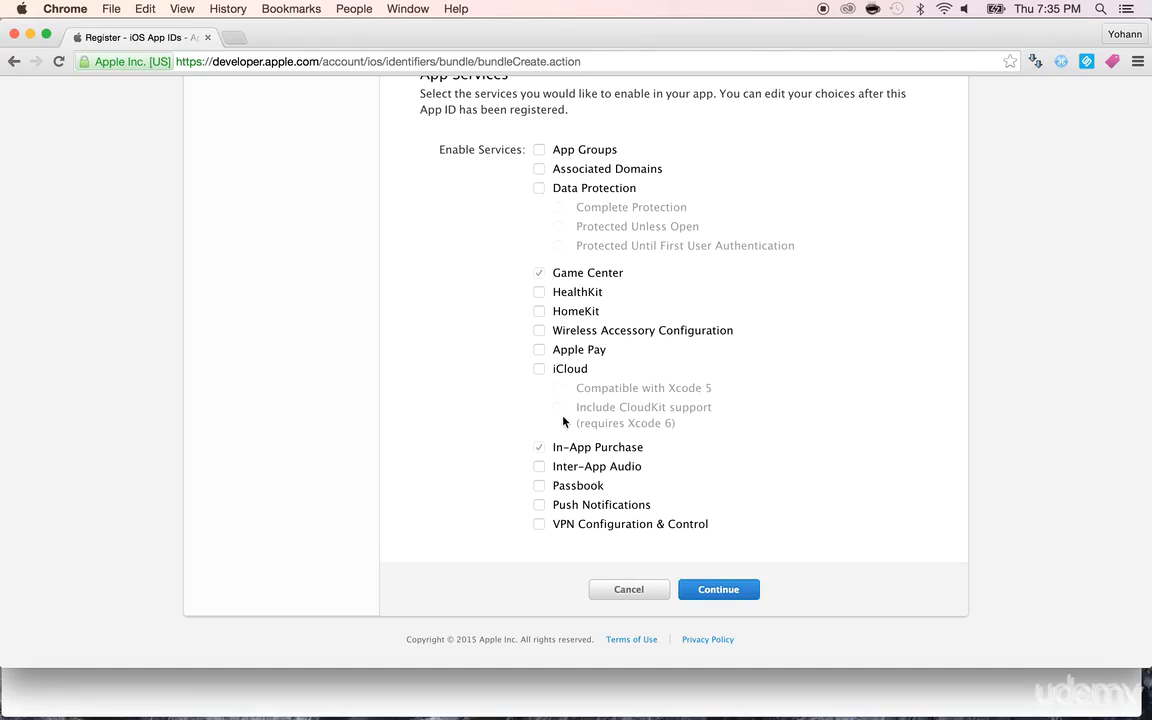
{"action": "left_click", "coordinate": [717, 590]}
{"action": "scroll", "coordinate": [700, 540], "scroll_direction": "down", "scroll_amount": 10}
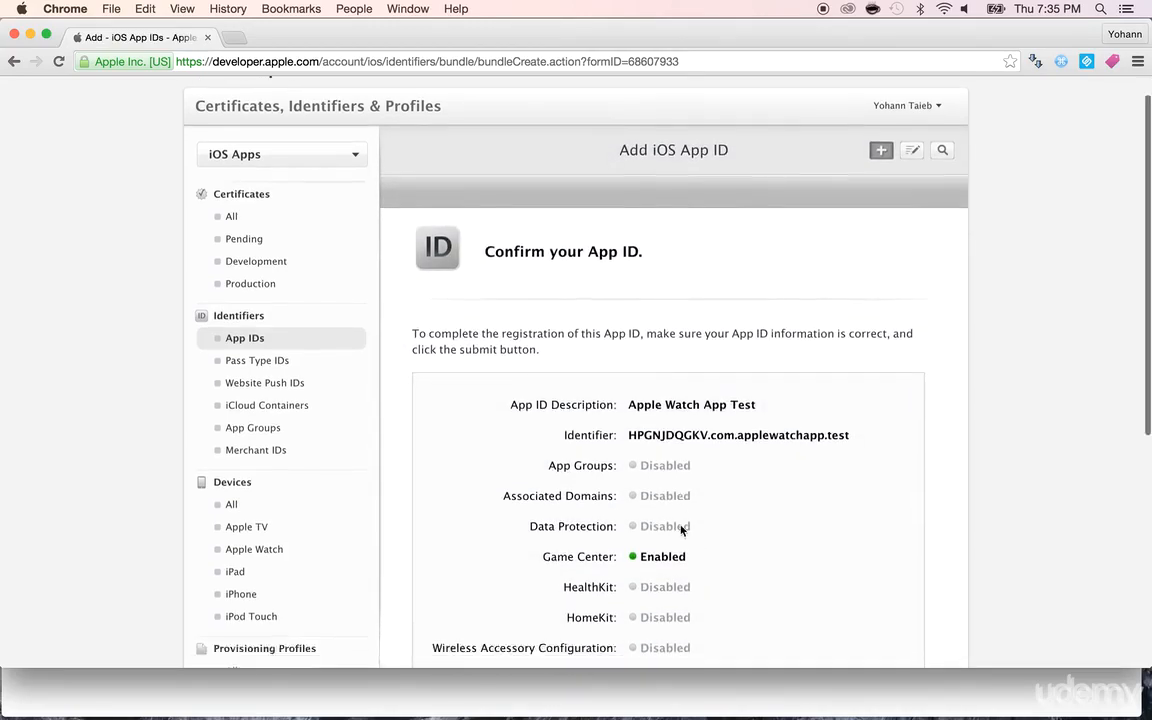
{"action": "left_click", "coordinate": [743, 589]}
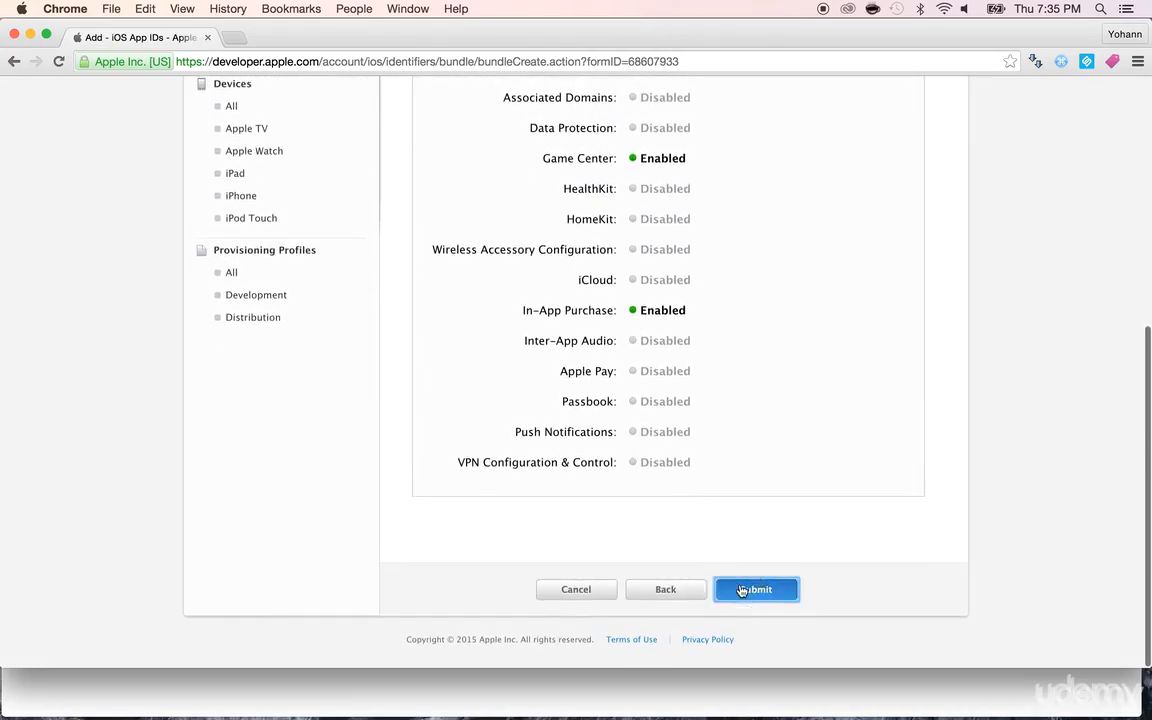
{"action": "scroll", "coordinate": [729, 579], "scroll_direction": "down", "scroll_amount": 10}
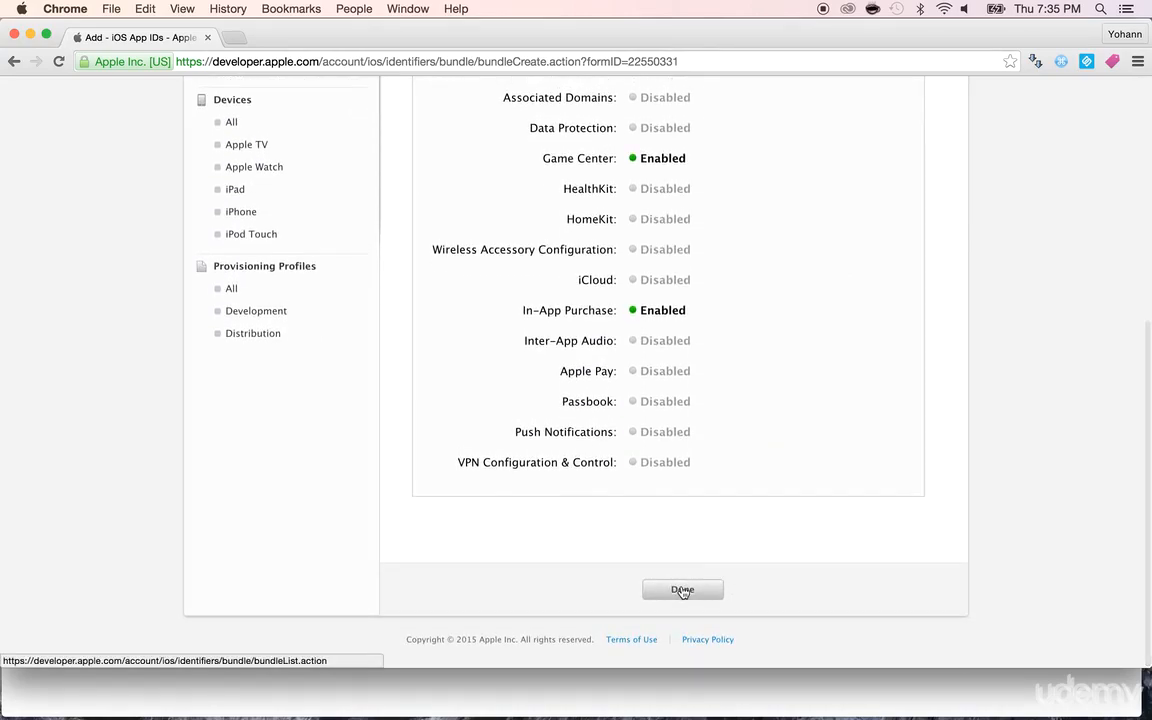
{"action": "left_click", "coordinate": [682, 590]}
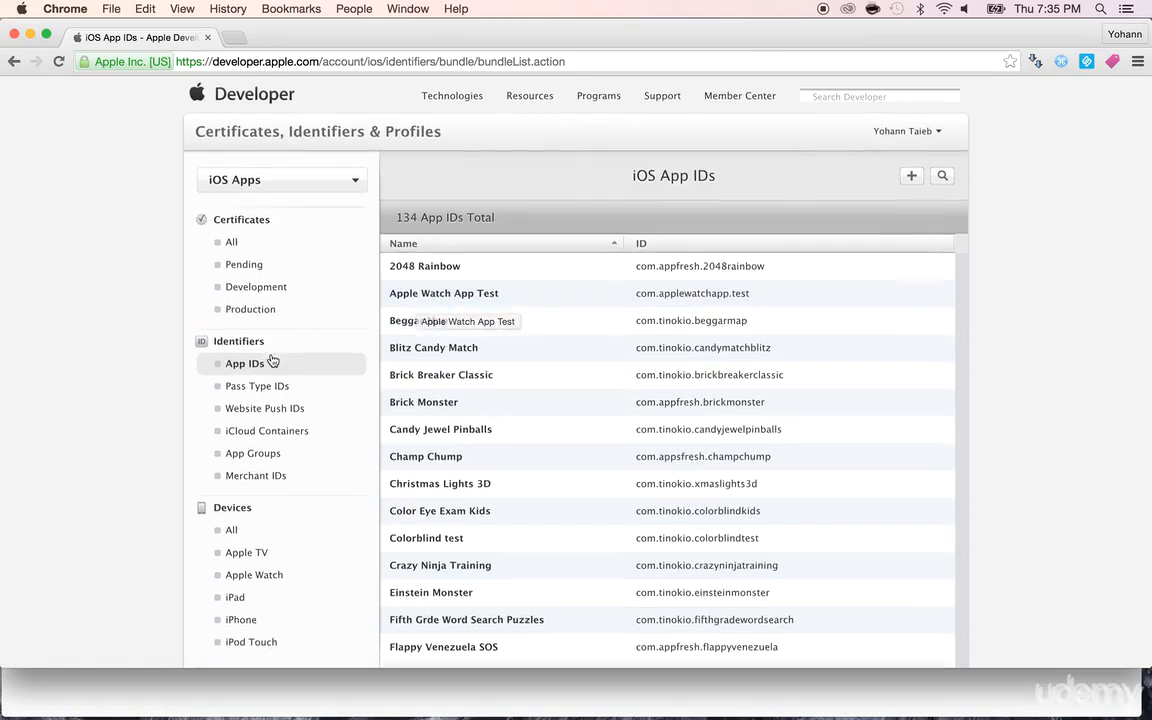
Open the distribution provisioning profiles and start adding a new profile.
{"action": "scroll", "coordinate": [270, 357], "scroll_direction": "down", "scroll_amount": 4}
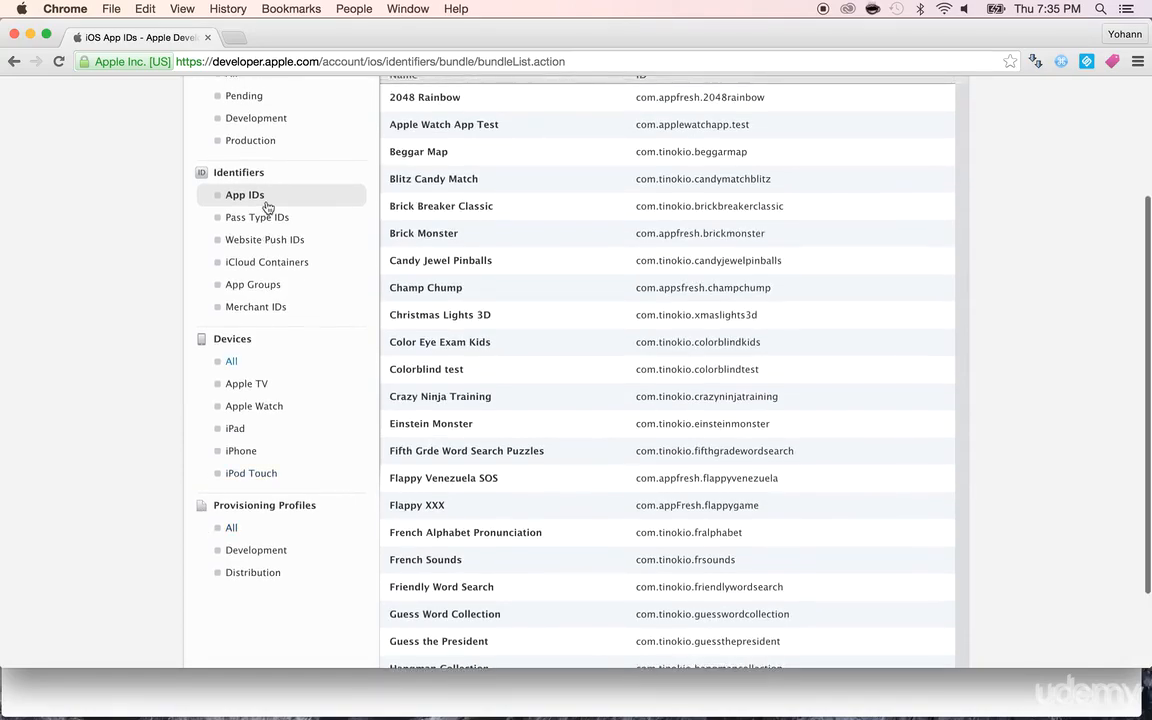
{"action": "scroll", "coordinate": [265, 203], "scroll_direction": "up", "scroll_amount": 3}
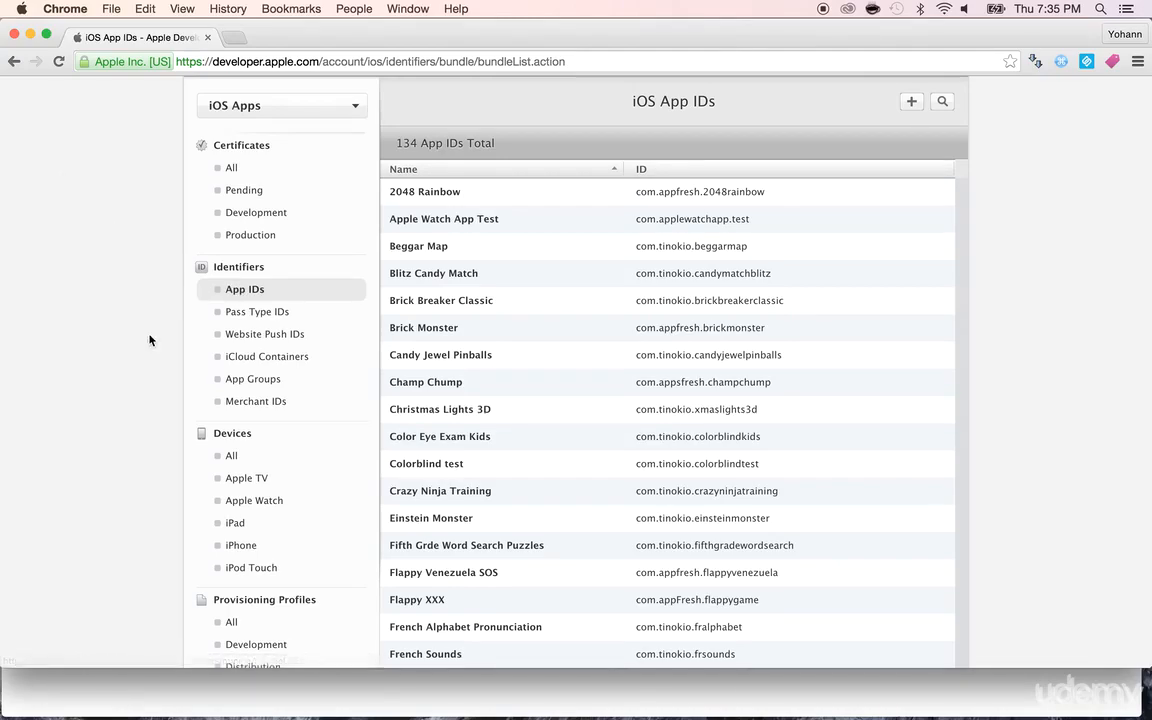
{"action": "scroll", "coordinate": [149, 340], "scroll_direction": "down", "scroll_amount": 3}
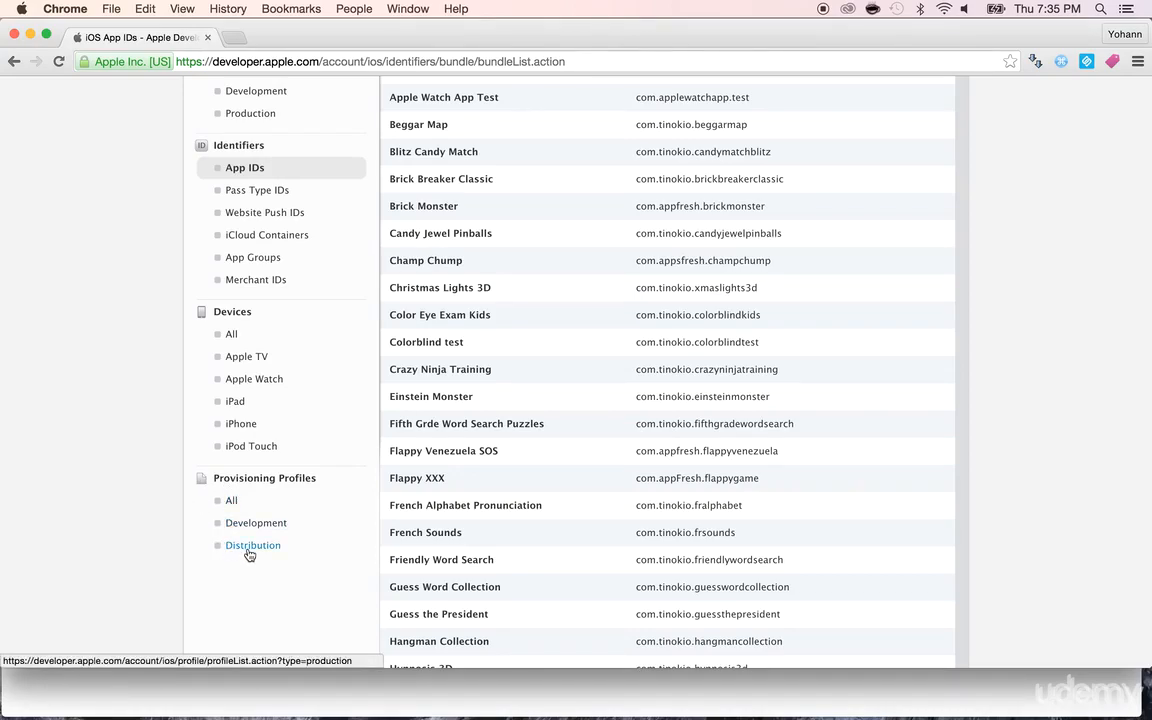
{"action": "left_click", "coordinate": [250, 546]}
{"action": "scroll", "coordinate": [187, 441], "scroll_direction": "down", "scroll_amount": 3}
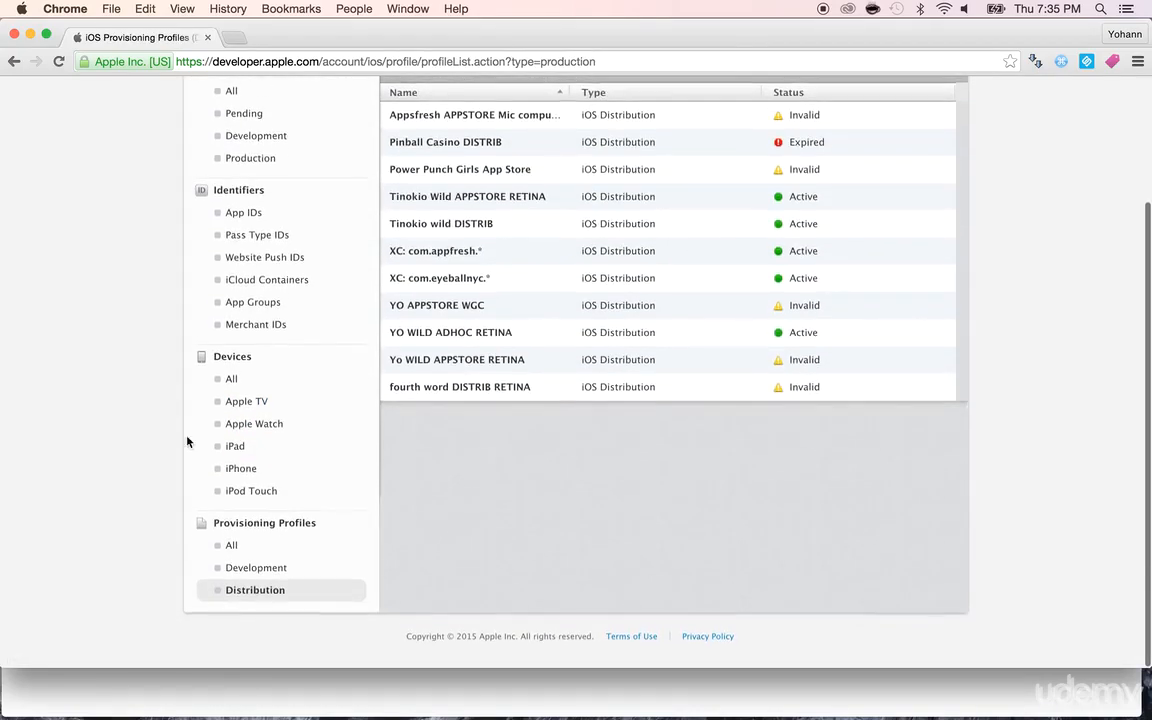
{"action": "scroll", "coordinate": [571, 446], "scroll_direction": "up", "scroll_amount": 2}
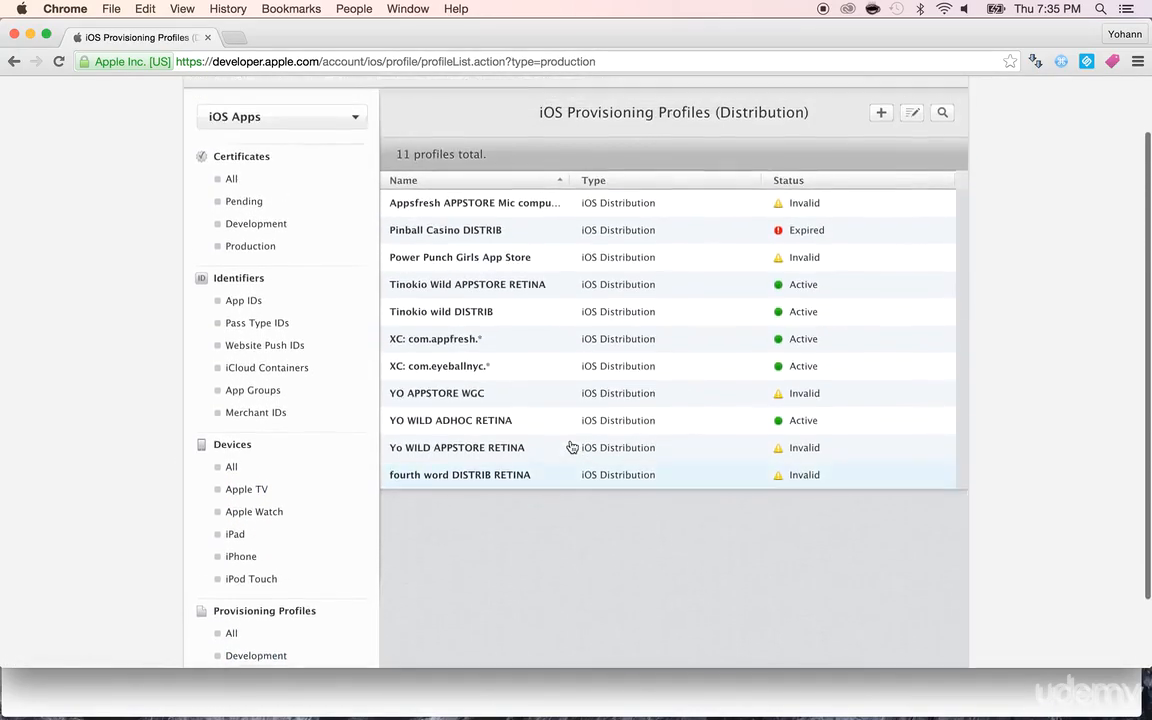
{"action": "left_click", "coordinate": [880, 120]}
Choose App Store distribution as the provisioning profile type and continue to the App ID selection.
{"action": "scroll", "coordinate": [792, 265], "scroll_direction": "down", "scroll_amount": 1}
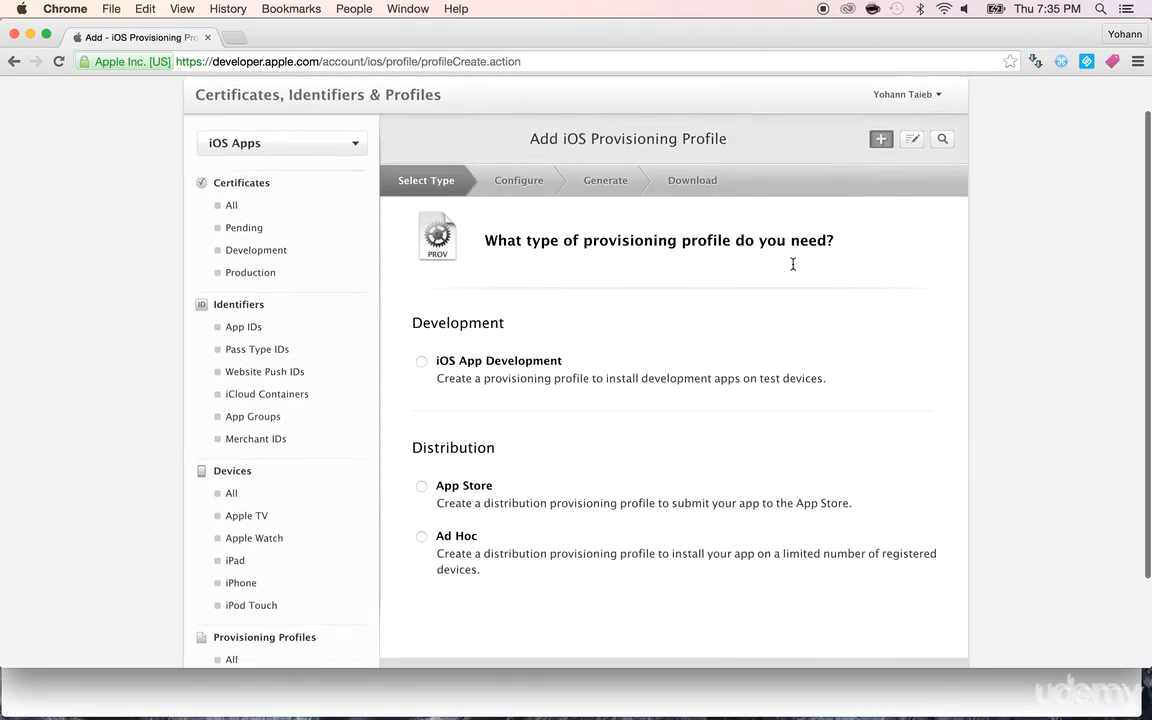
{"action": "left_click", "coordinate": [421, 487]}
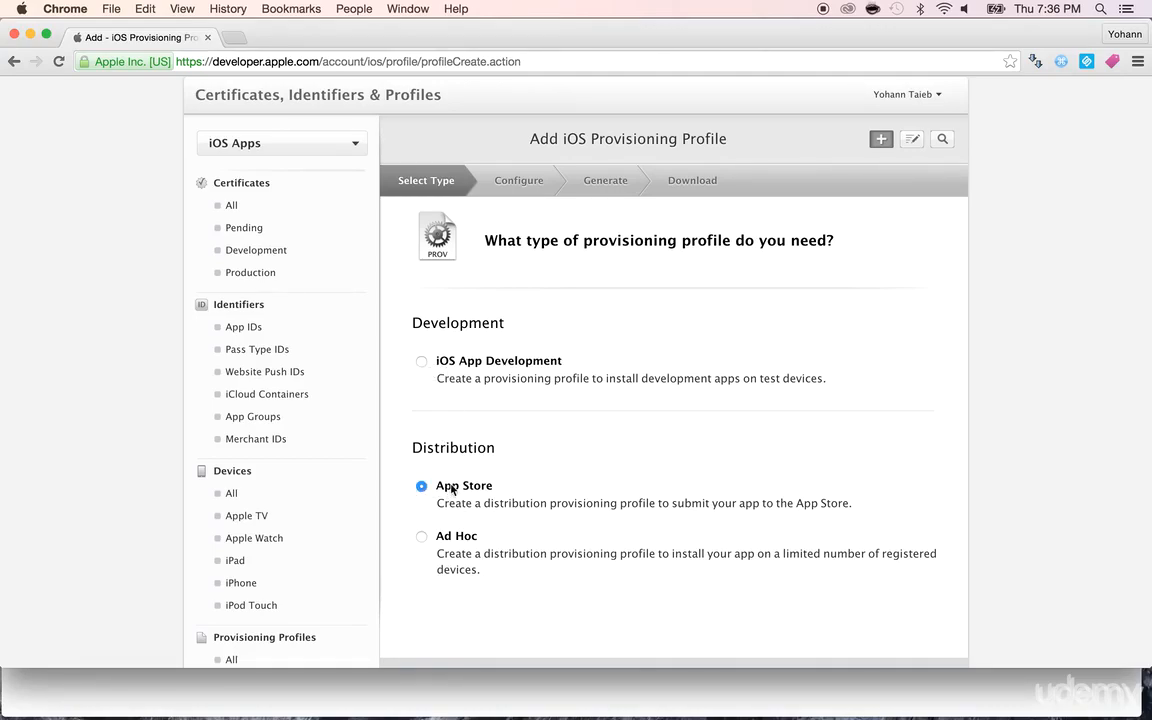
{"action": "scroll", "coordinate": [571, 473], "scroll_direction": "down", "scroll_amount": 3}
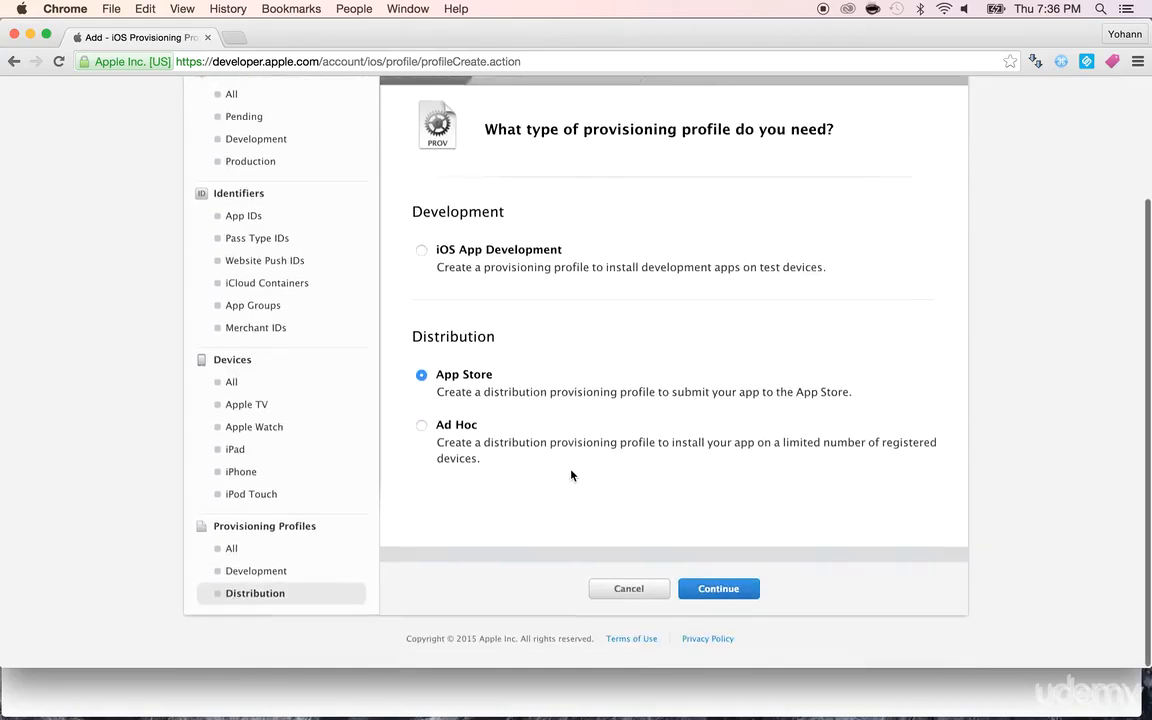
{"action": "left_click", "coordinate": [716, 589]}
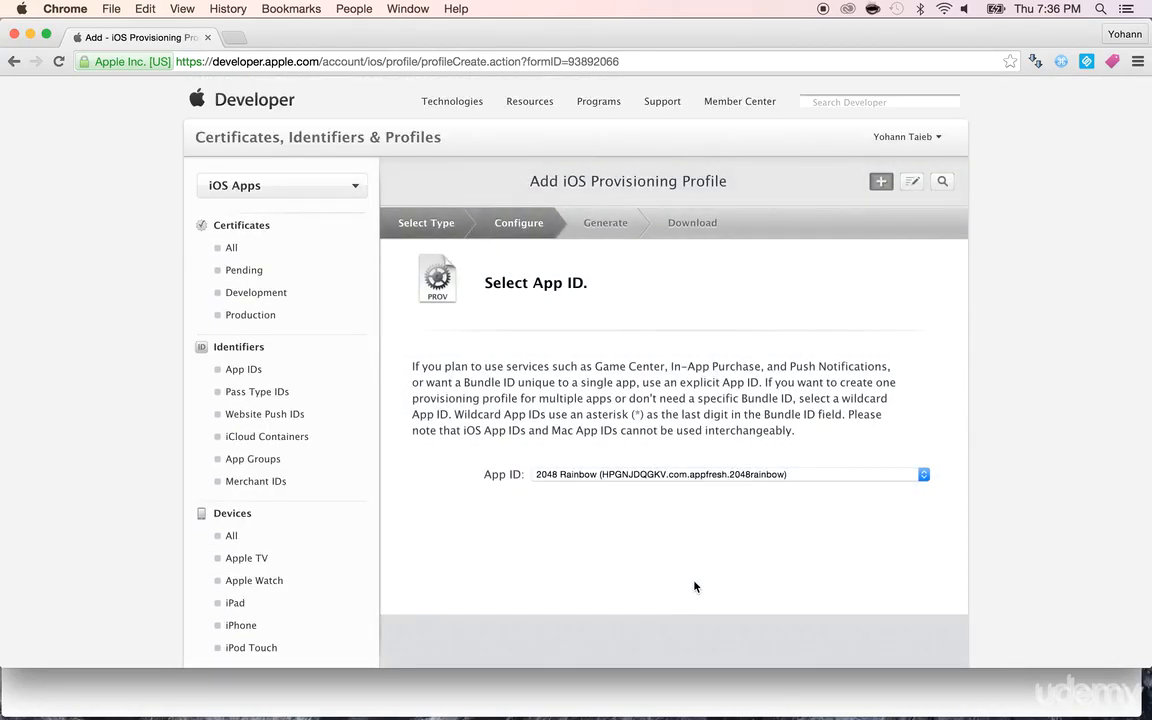
Assign the Apple Watch App Test App ID to the provisioning profile and continue to the certificates.
{"action": "left_click", "coordinate": [563, 476]}
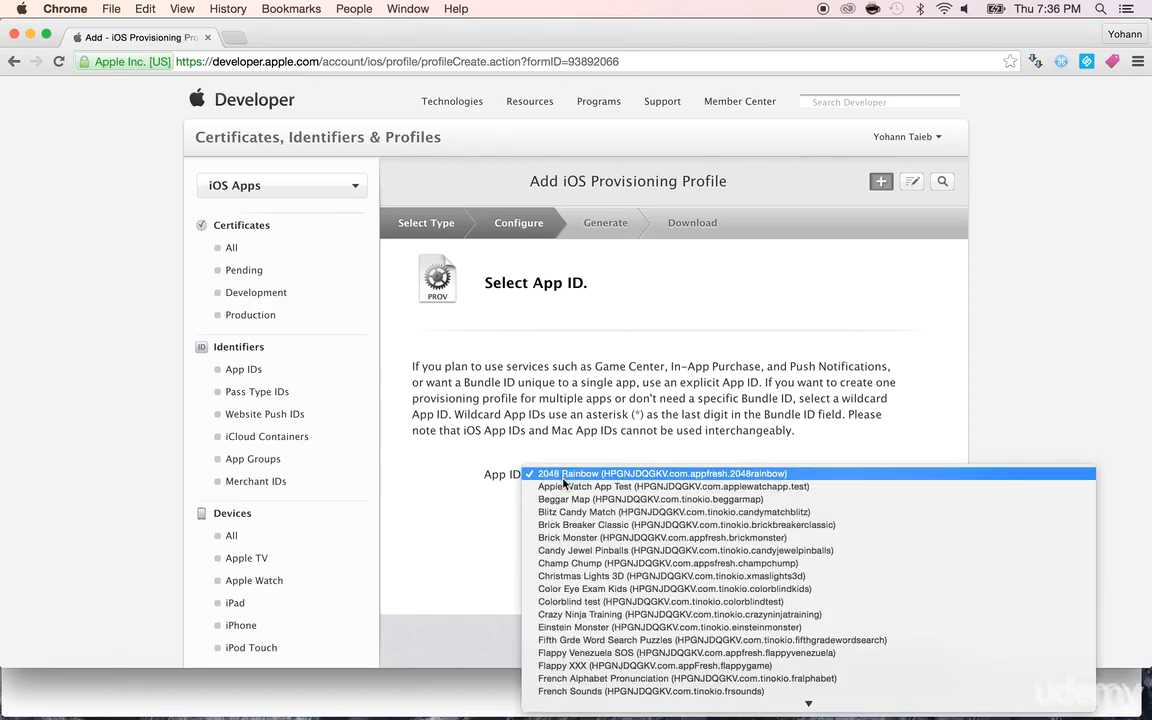
{"action": "left_click", "coordinate": [561, 486]}
{"action": "scroll", "coordinate": [525, 525], "scroll_direction": "down", "scroll_amount": 5}
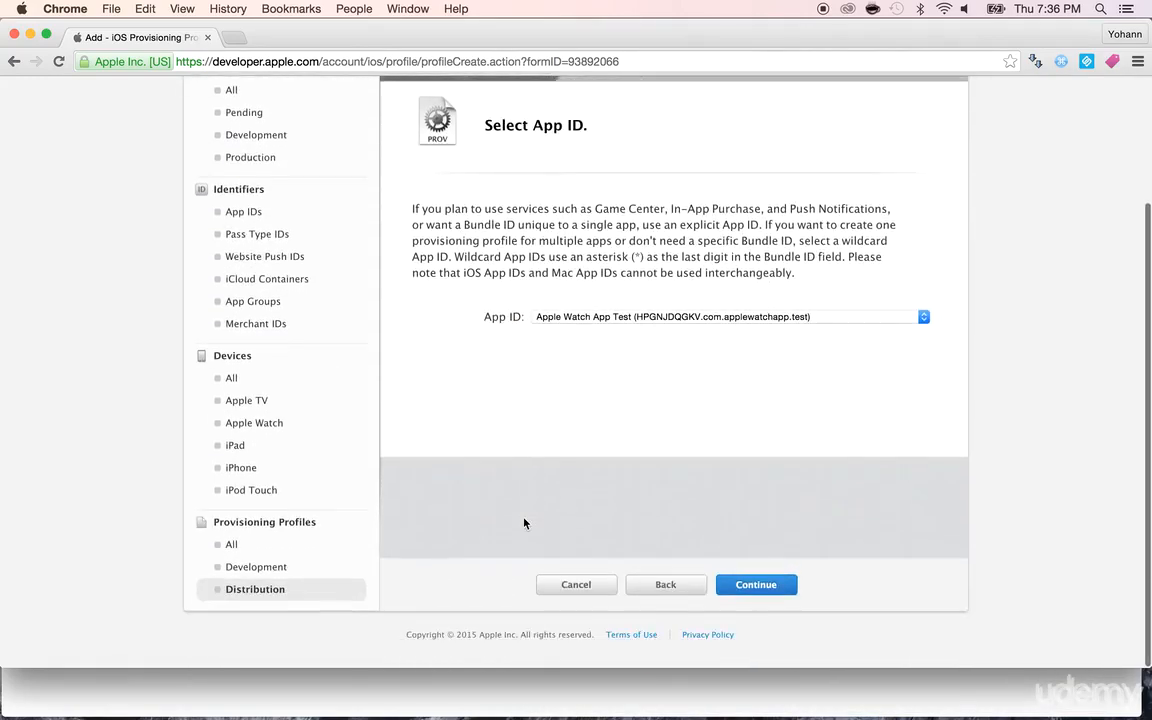
{"action": "left_click", "coordinate": [742, 589]}
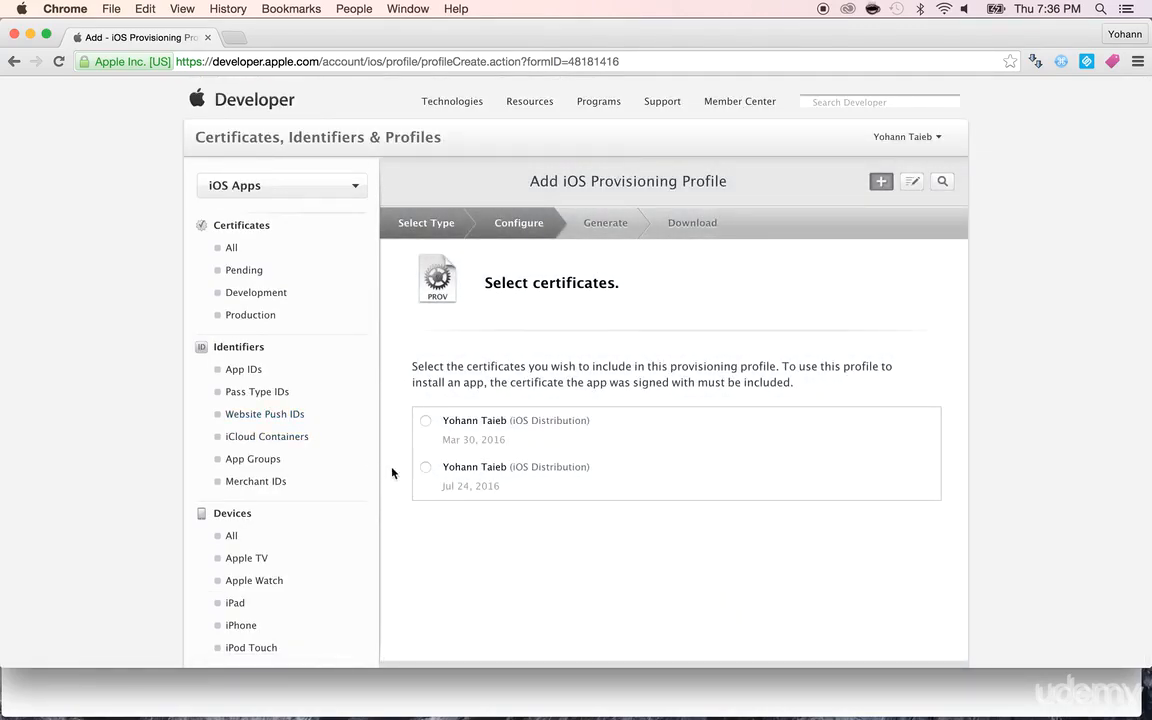
Include the iOS Distribution certificate dated Jul 24, 2016 in the profile and continue.
{"action": "left_click", "coordinate": [424, 468]}
{"action": "scroll", "coordinate": [429, 508], "scroll_direction": "down", "scroll_amount": 3}
{"action": "left_click", "coordinate": [745, 589]}
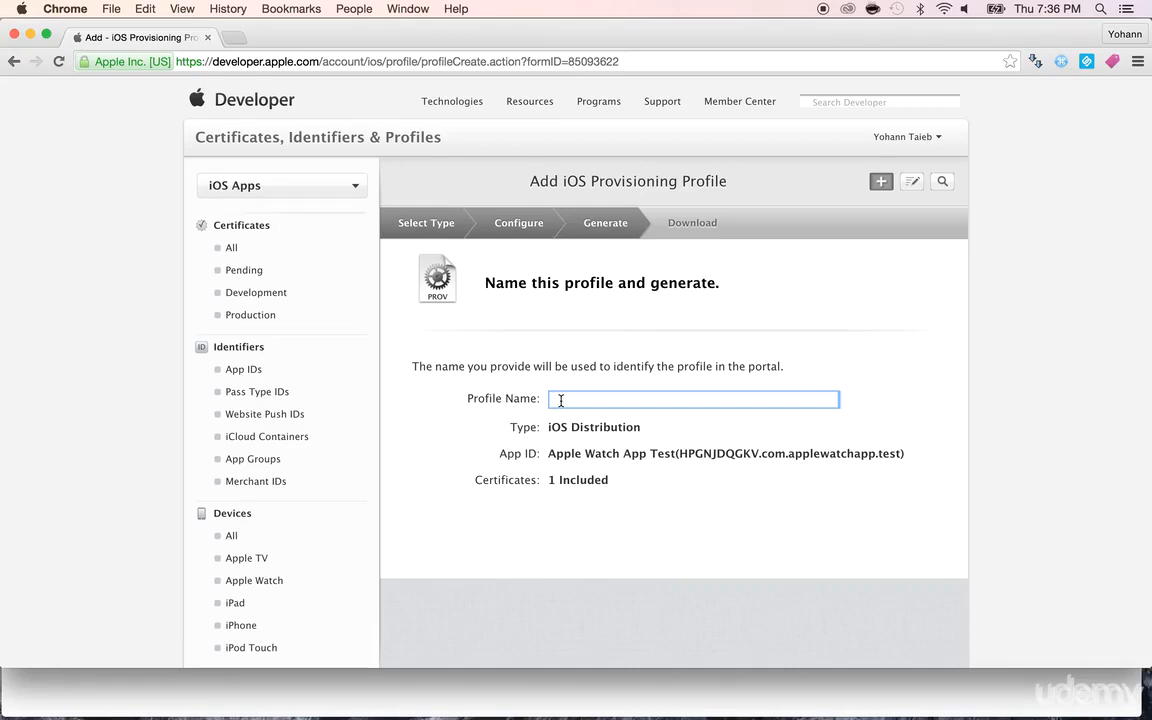
Name the provisioning profile "APPLE WATCH PRODUCTION" and generate it.
{"action": "type", "text": "APPLE WATCH PRODUCTION"}
{"action": "scroll", "coordinate": [591, 530], "scroll_direction": "down", "scroll_amount": 3}
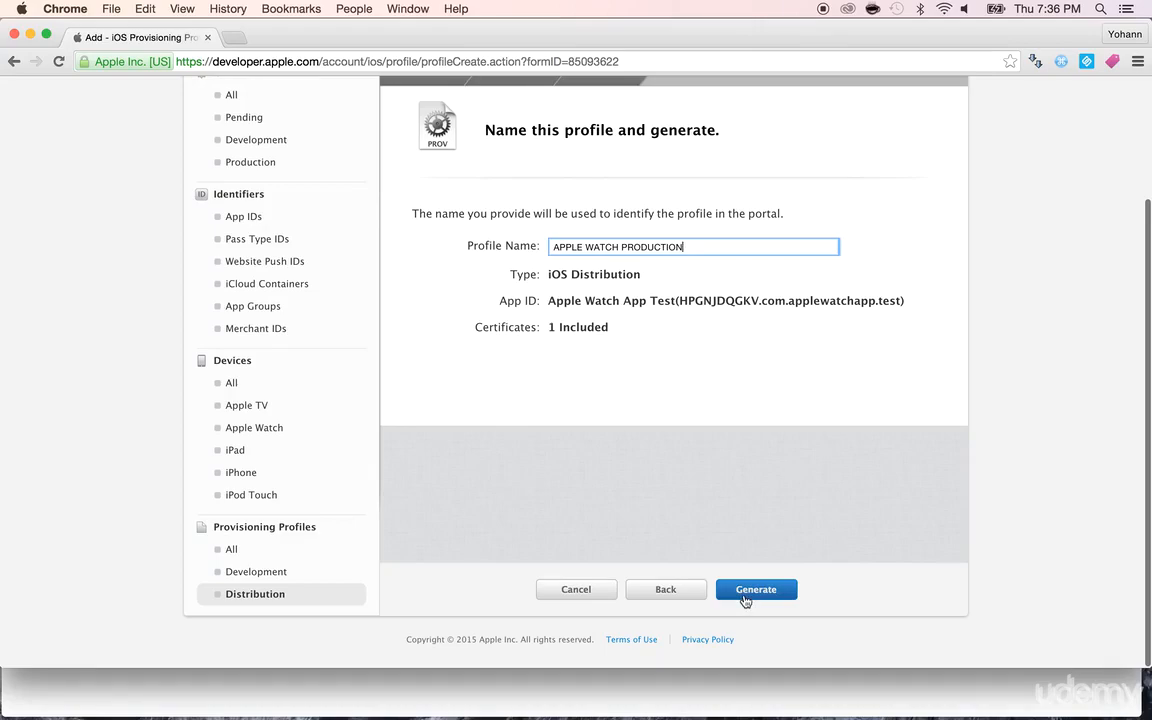
{"action": "left_click", "coordinate": [755, 590]}
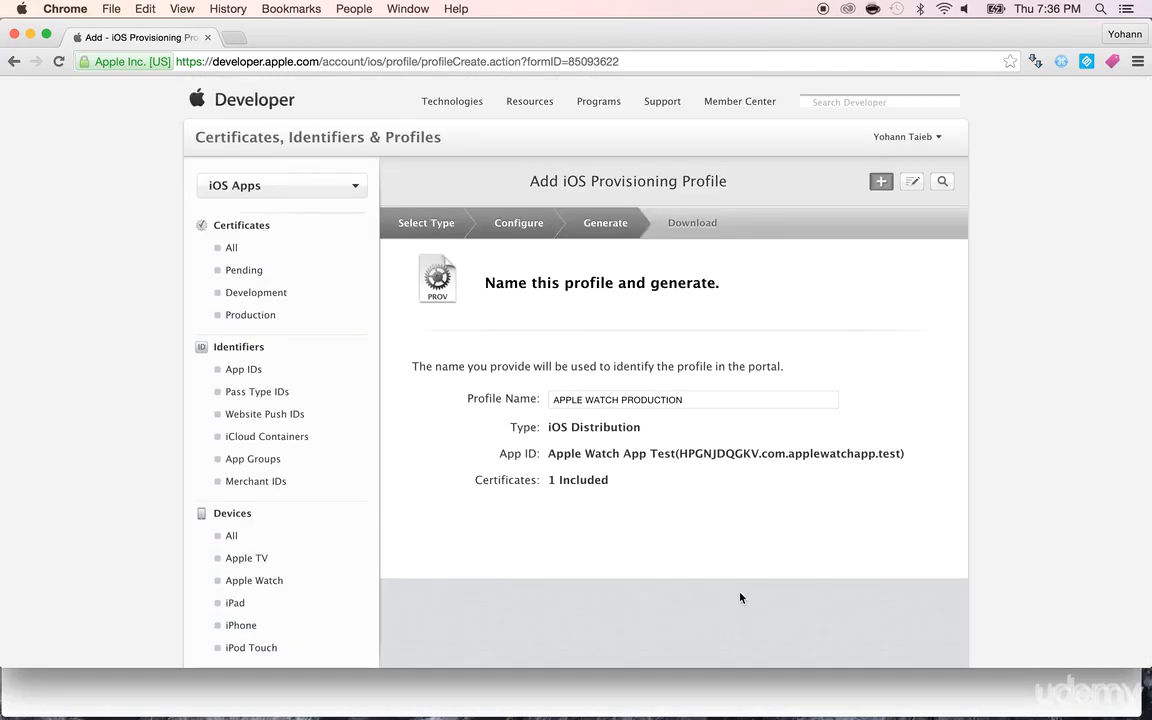
{"action": "scroll", "coordinate": [740, 598], "scroll_direction": "down", "scroll_amount": 3}
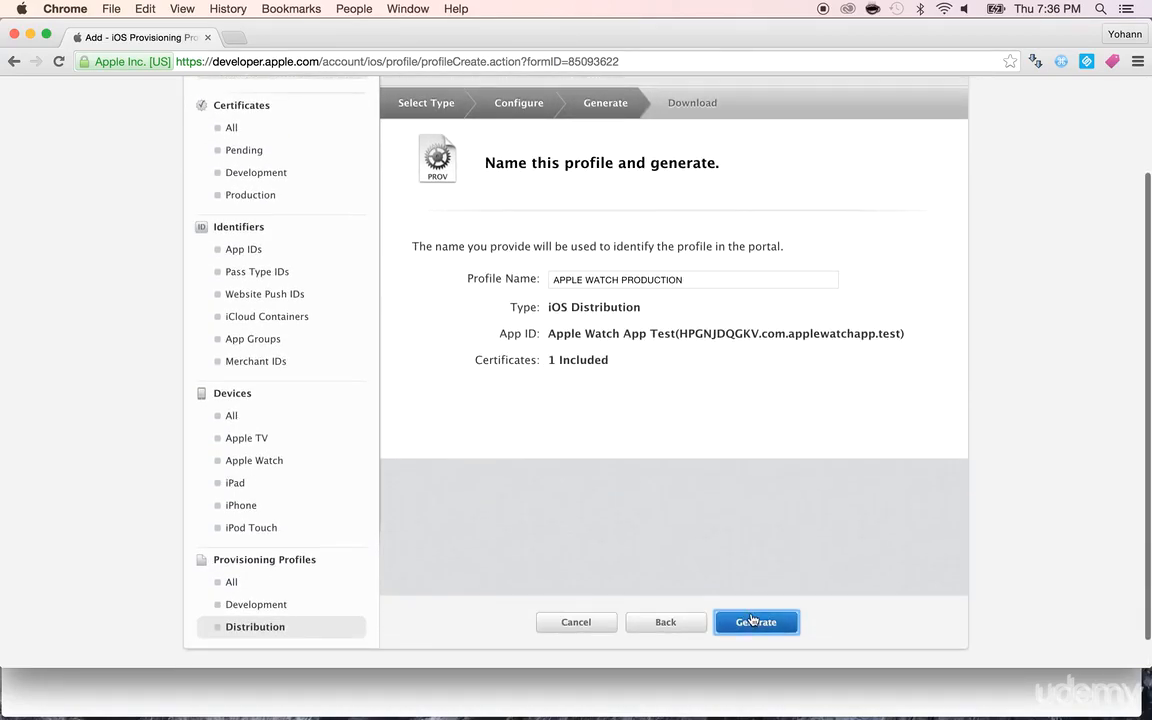
{"action": "left_click", "coordinate": [756, 622]}
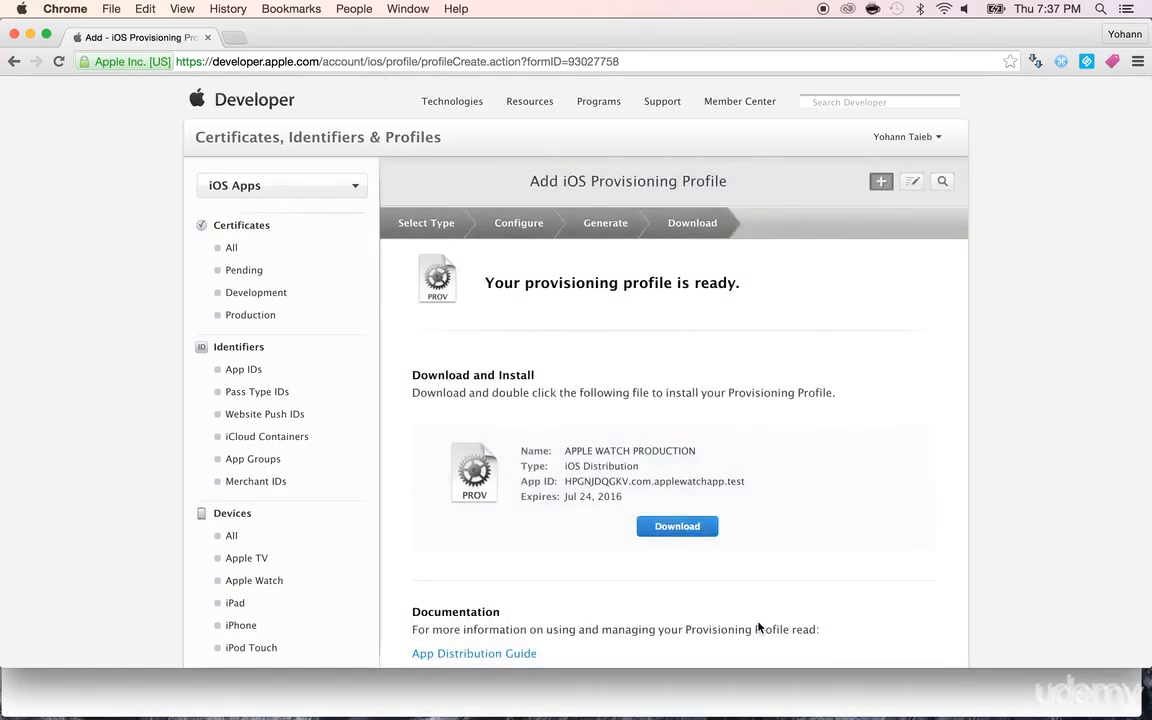
Download the APPLE WATCH PRODUCTION provisioning profile and open the downloaded file to install it in Xcode.
{"action": "scroll", "coordinate": [710, 560], "scroll_direction": "down", "scroll_amount": 1}
{"action": "left_click", "coordinate": [655, 524]}
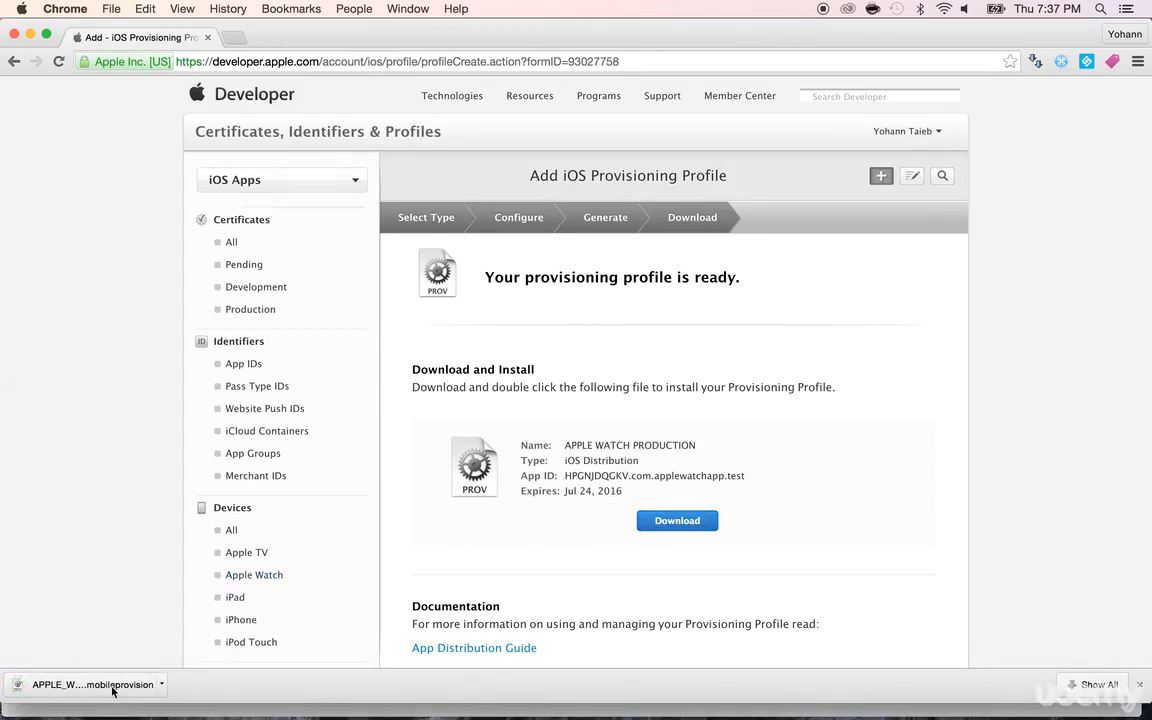
{"action": "left_click", "coordinate": [104, 688]}
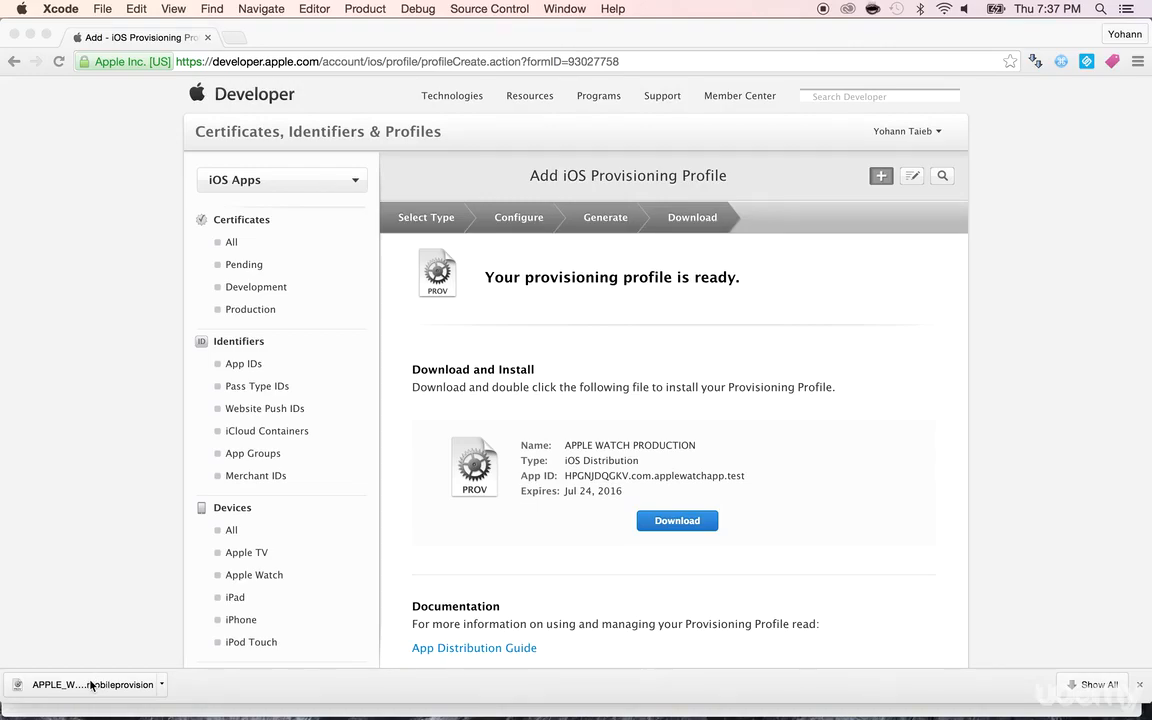
Reveal APPLE_WATCH_PRODUCTION.mobileprovision in Finder's Downloads folder and open it from there with Xcode.
{"action": "left_click", "coordinate": [161, 684]}
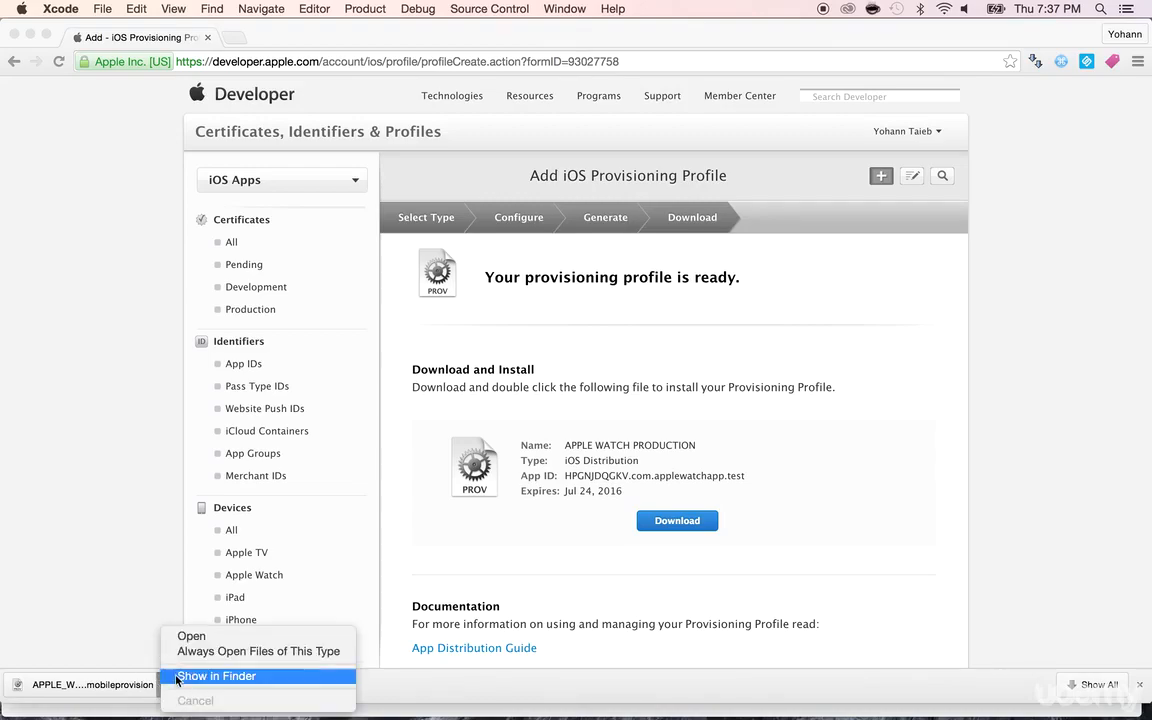
{"action": "left_click", "coordinate": [177, 680]}
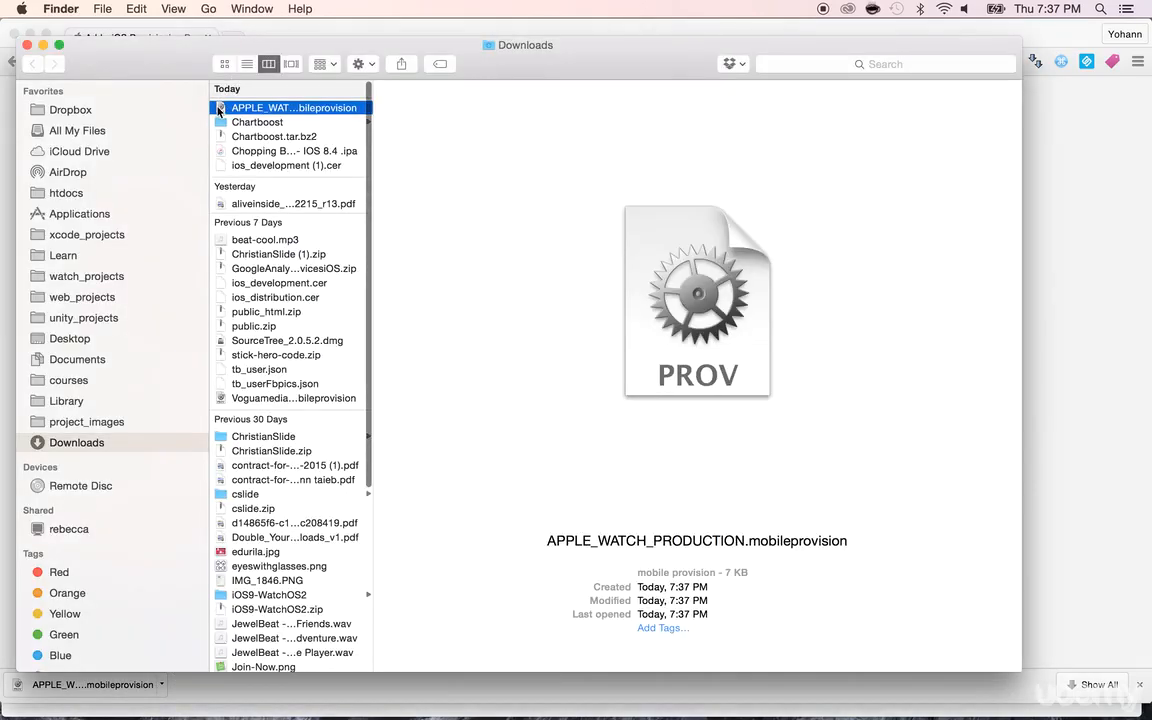
{"action": "double_click", "coordinate": [219, 111]}
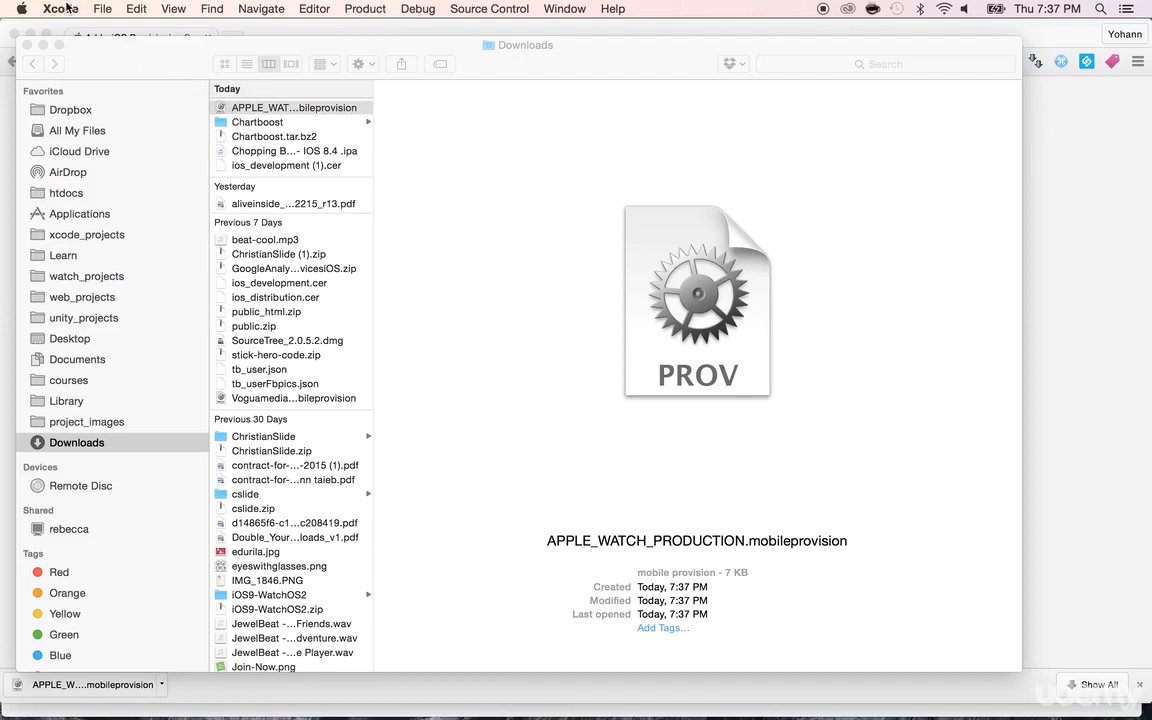